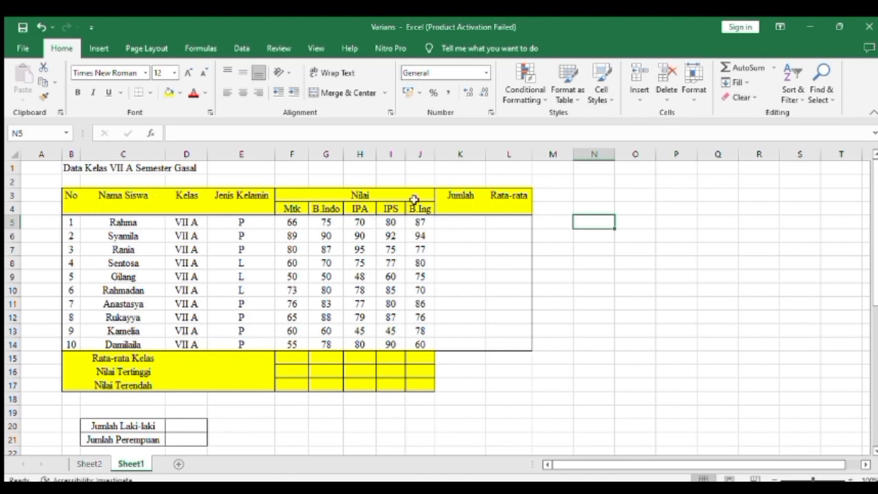
Step: Sum the first student's five subject scores, F5:J5, into the Jumlah cell K5 with AutoSum
left_click(295, 221)
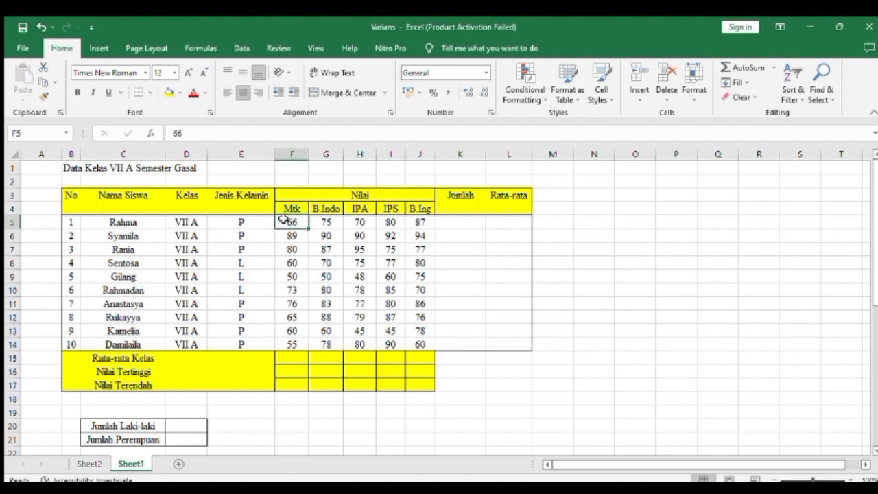
left_click_drag(284, 218, 417, 224)
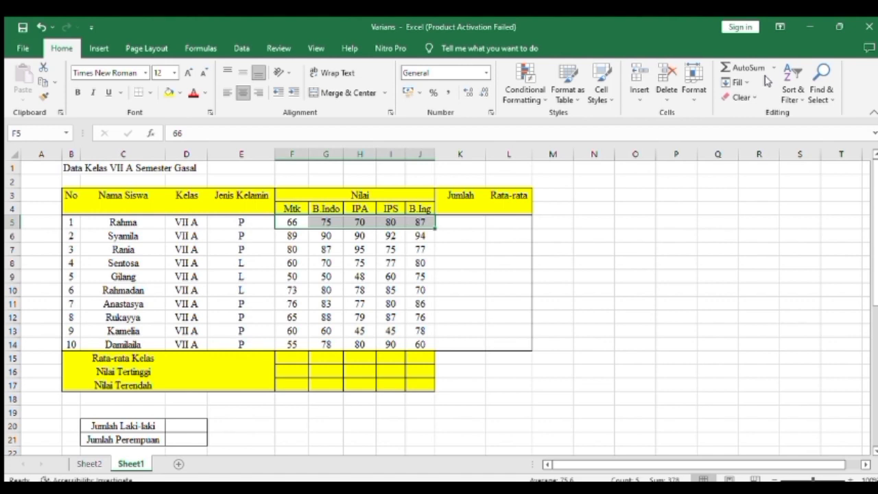
left_click(746, 67)
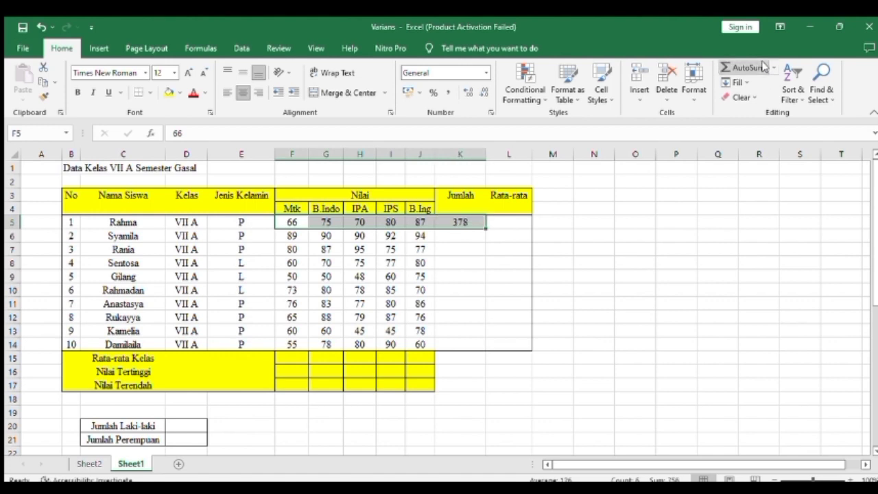
Step: Fill the sum formula from K5 down to K14 for all students in the Jumlah column
left_click(481, 224)
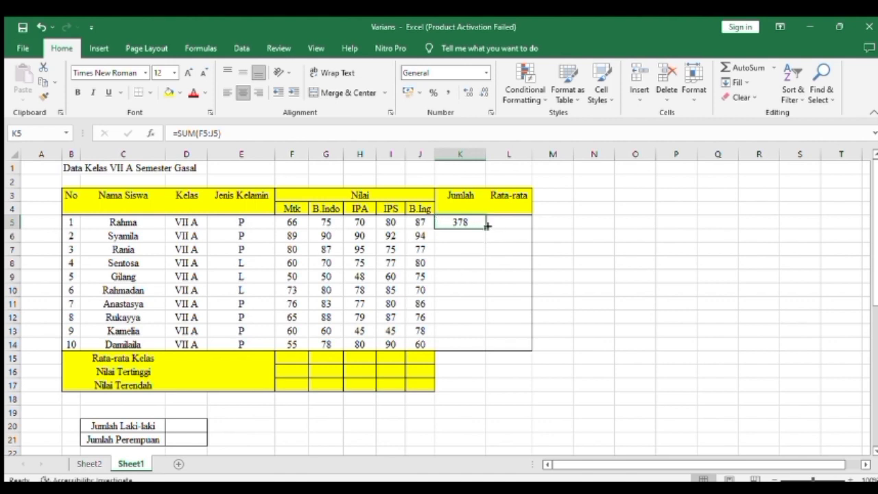
left_click_drag(484, 228, 476, 347)
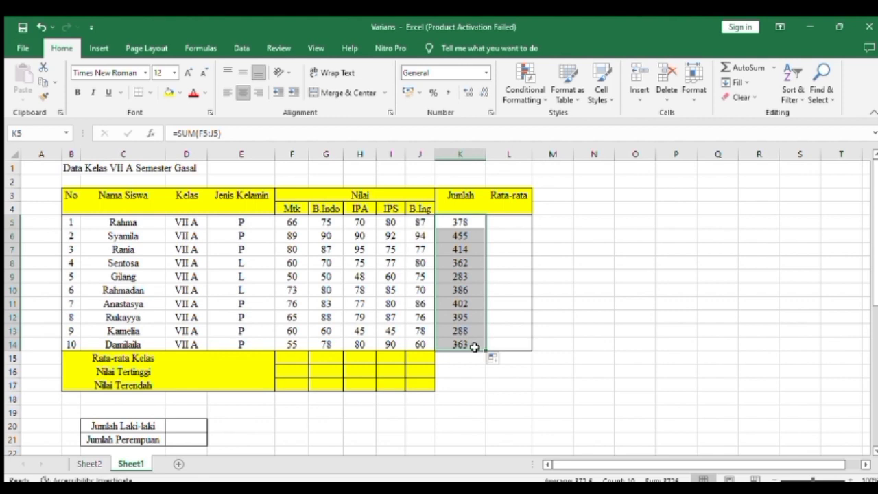
left_click(618, 207)
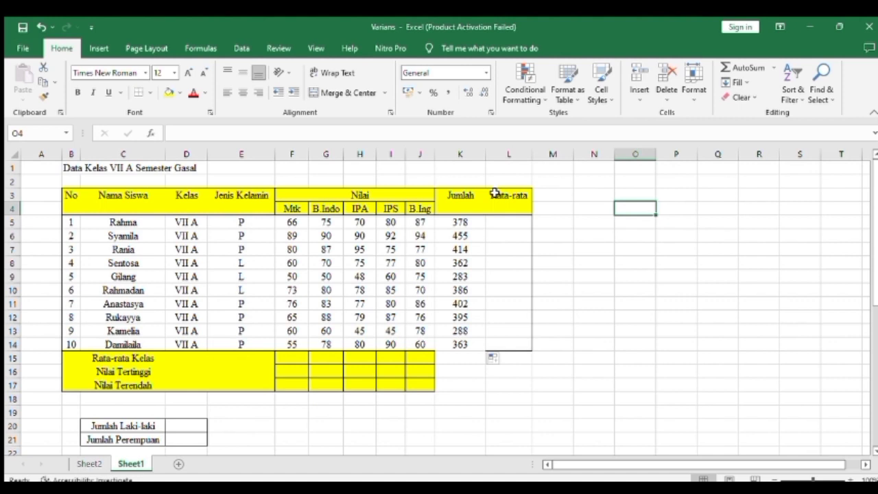
Step: Enter =AVERAGE(F5:J5) in the Rata-rata cell L5, leaving the Jumlah value out of the range
left_click(504, 220)
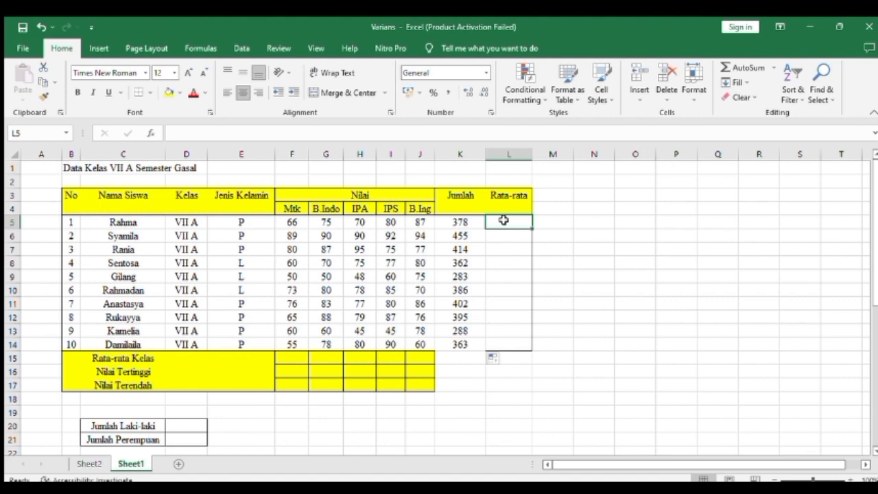
left_click(201, 47)
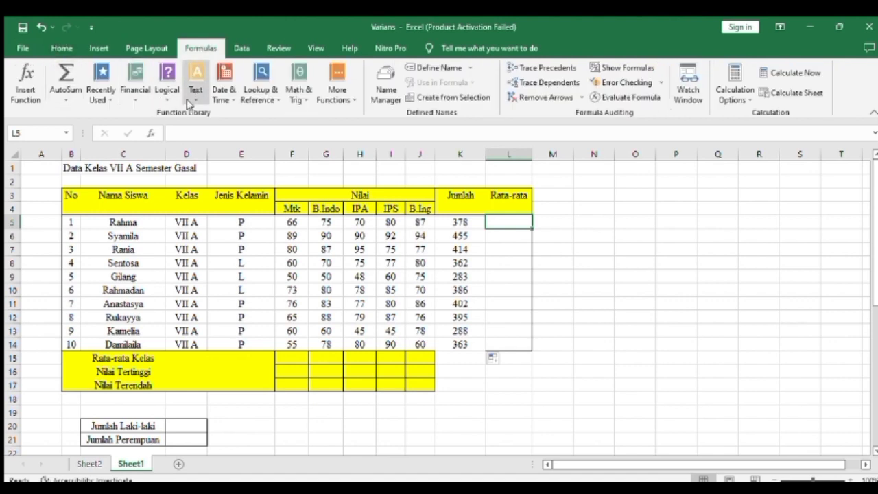
left_click(58, 96)
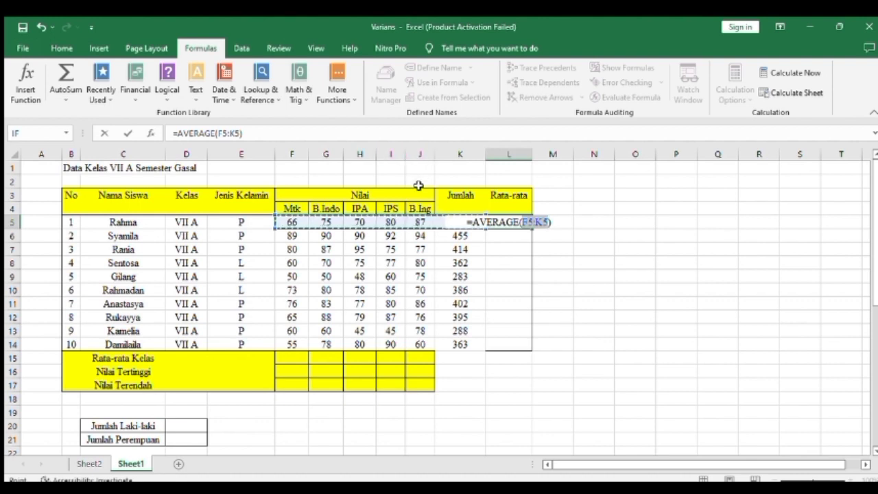
left_click(542, 223)
key("BackSpace")
key("BackSpace")
type("J5")
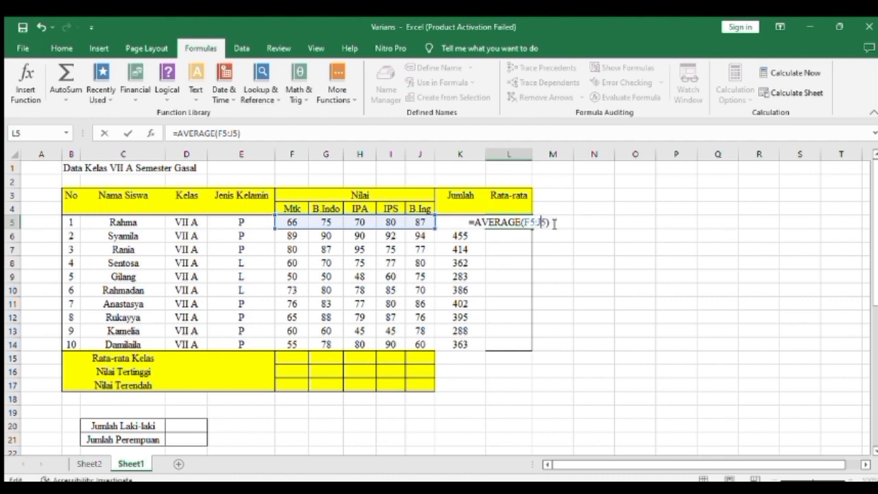
key("Return")
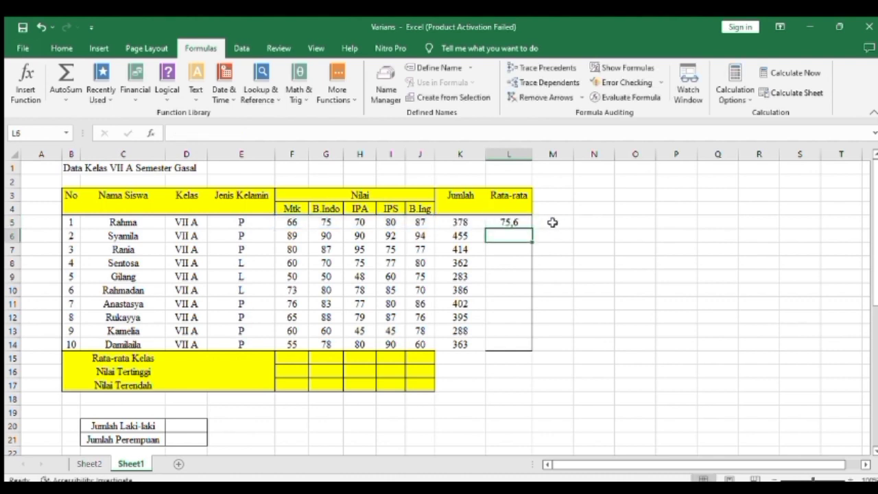
Step: Fill the average formula from L5 down to L14 for all students in the Rata-rata column
left_click(510, 222)
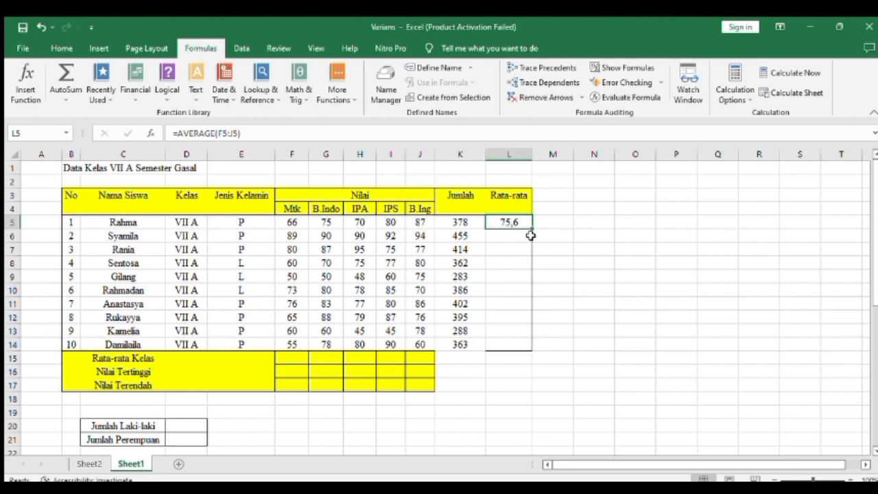
left_click_drag(532, 227, 527, 347)
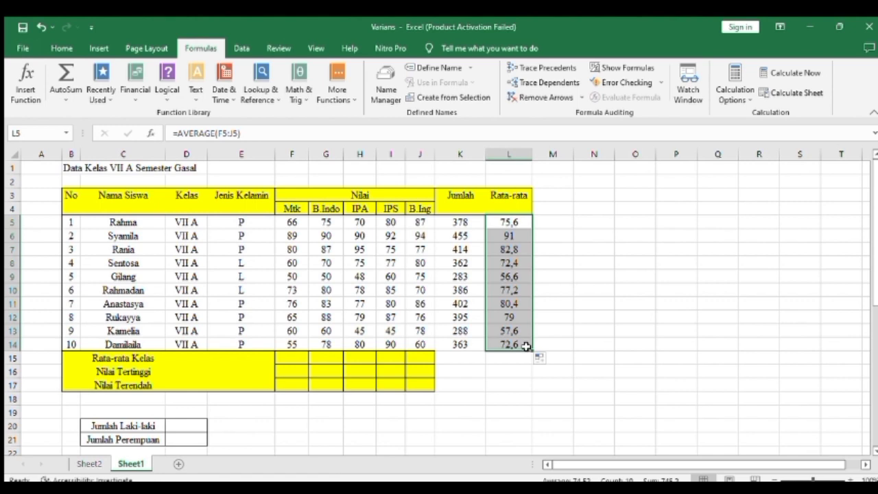
left_click(594, 236)
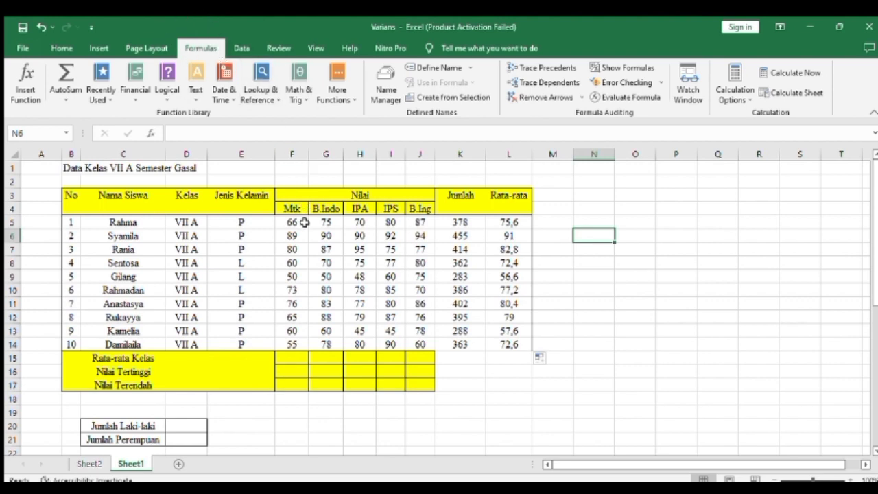
Step: Average the Mtk scores F5:F14 into the Rata-rata Kelas cell F15 and fill the formula across to J15
left_click(292, 221)
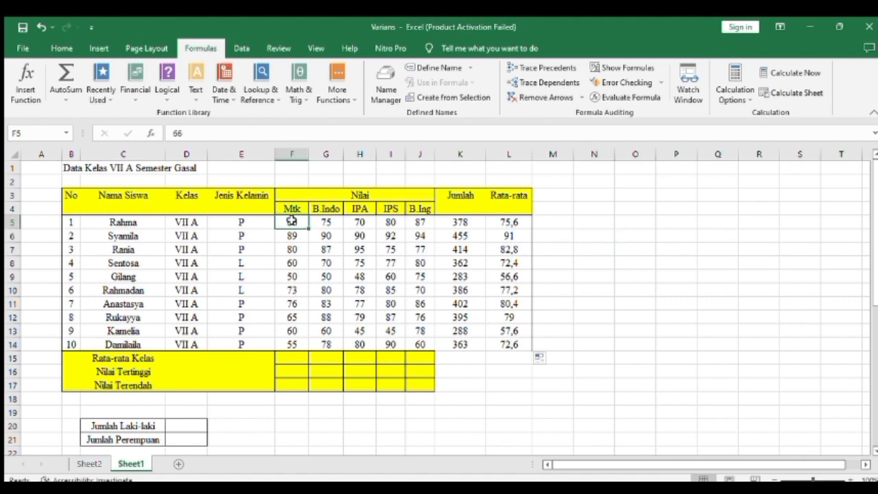
left_click_drag(290, 226, 293, 343)
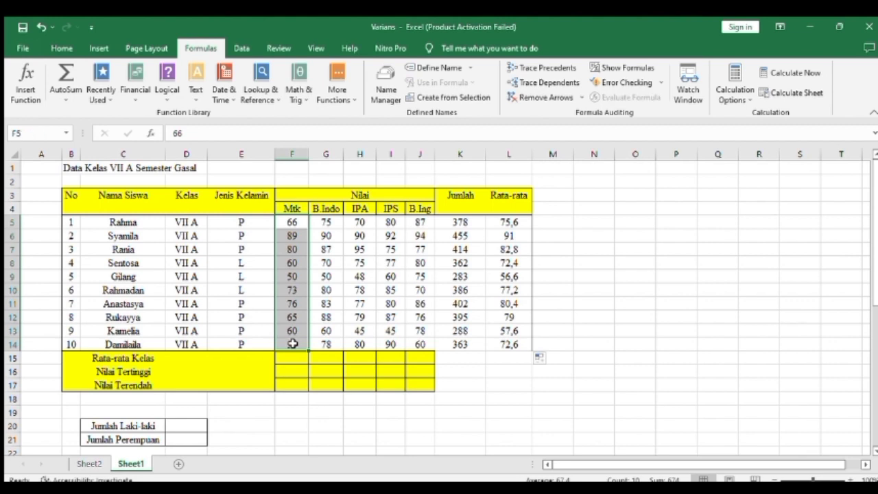
left_click(62, 92)
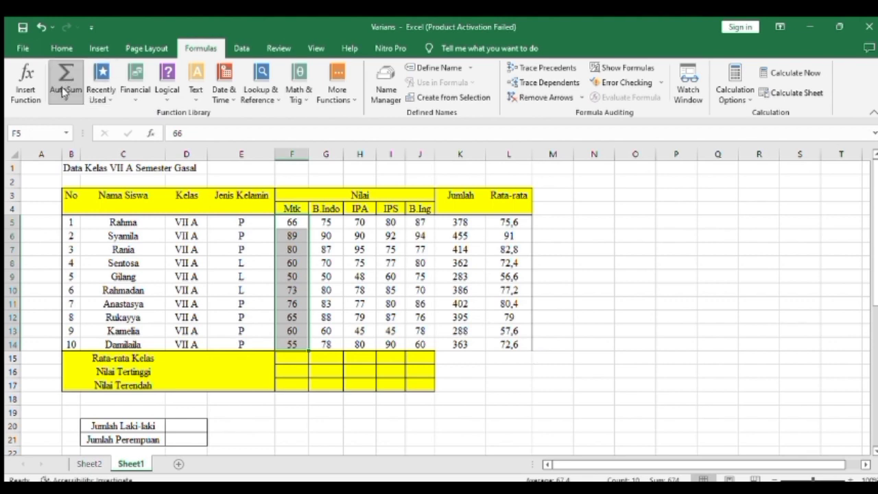
left_click(71, 124)
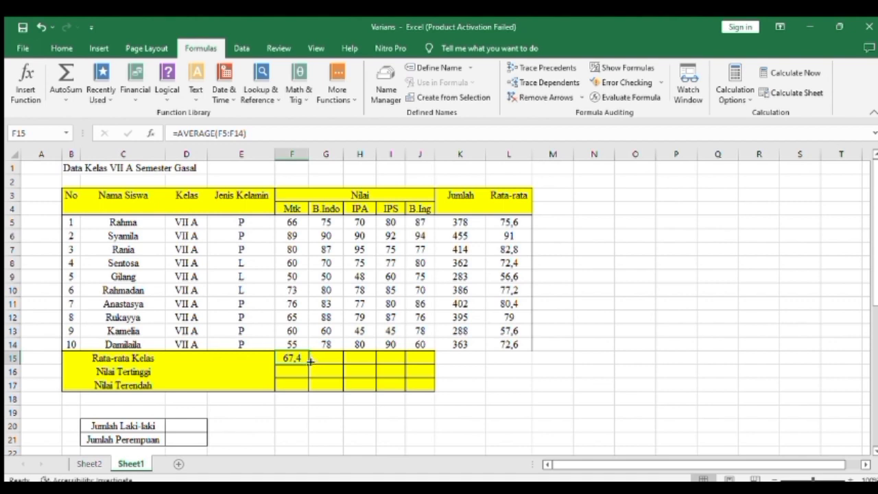
left_click_drag(308, 365, 427, 361)
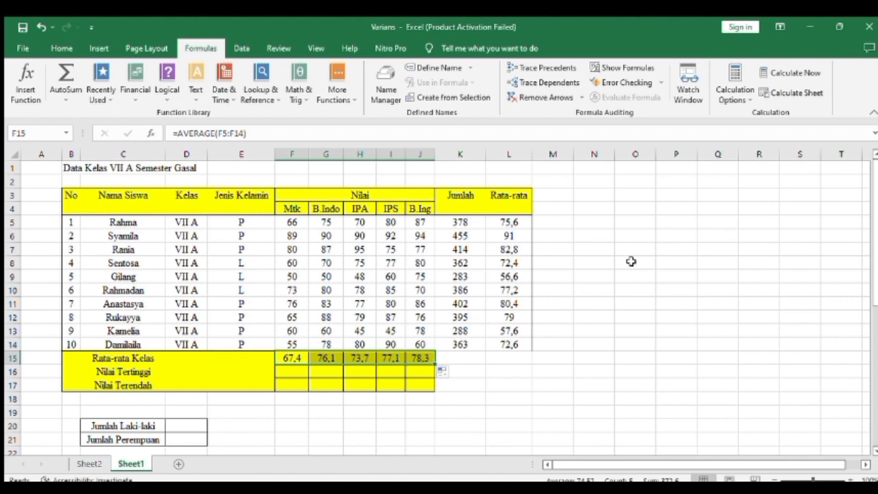
left_click(635, 303)
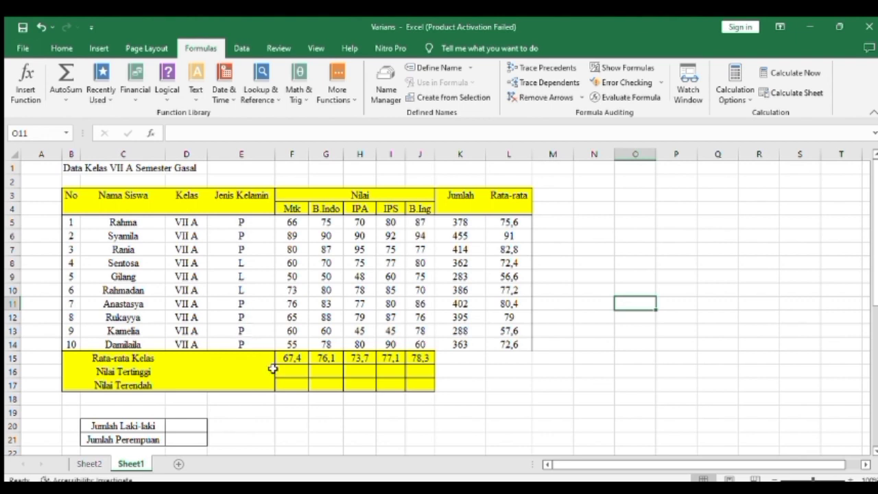
Step: Enter =MAX(F5:F14) in the Nilai Tertinggi cell F16 to get the highest Mtk score
left_click(300, 371)
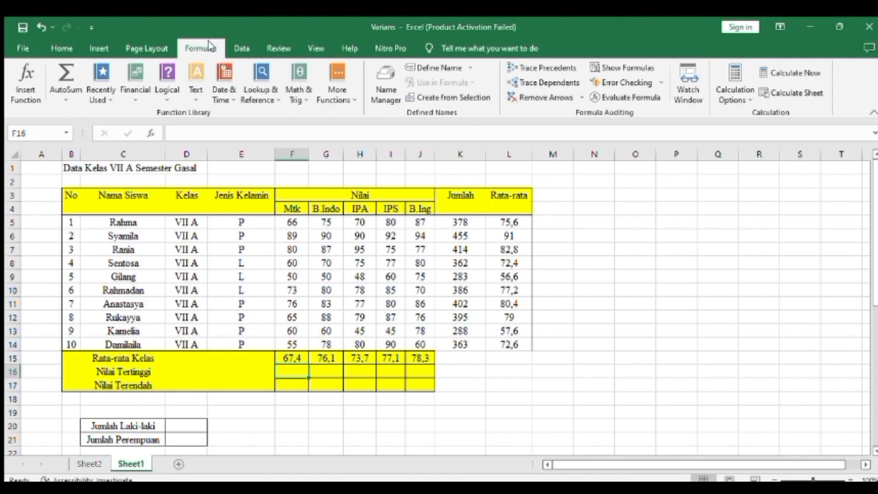
left_click(59, 98)
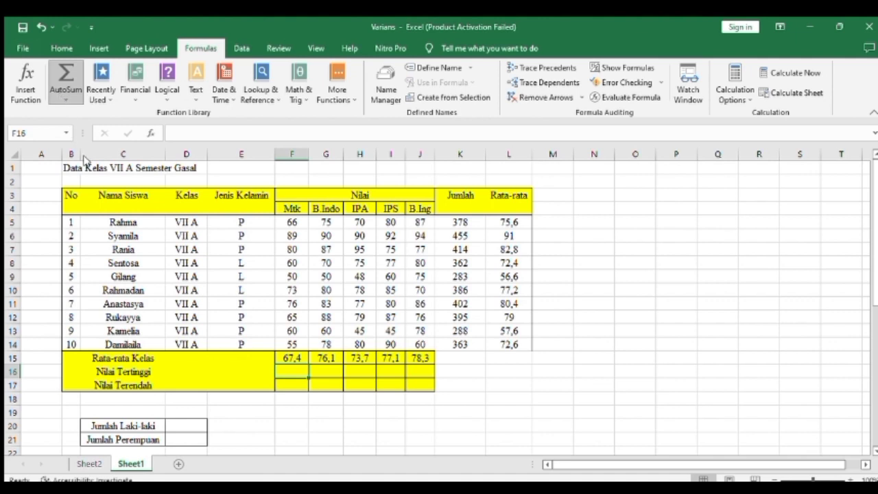
left_click(84, 159)
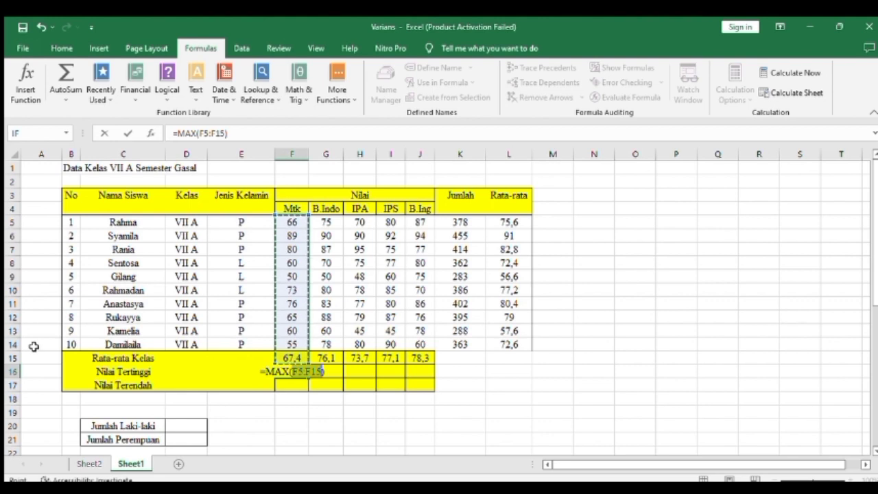
left_click(322, 372)
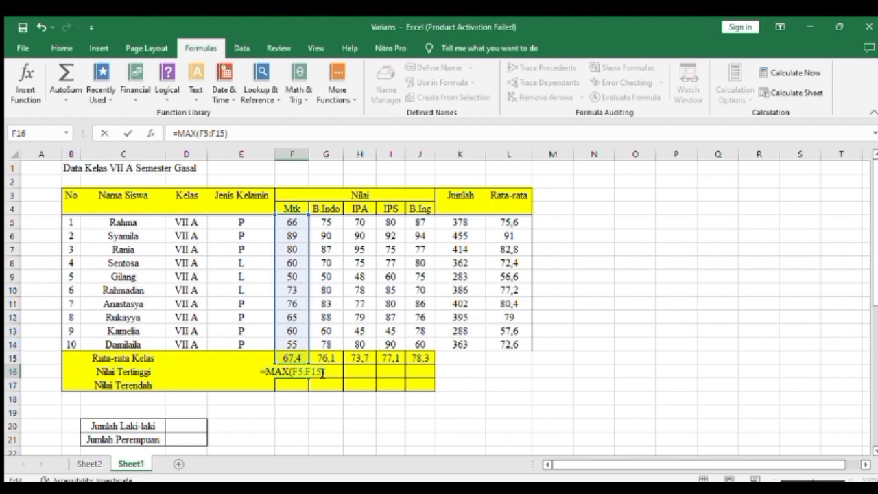
key("BackSpace")
type("4")
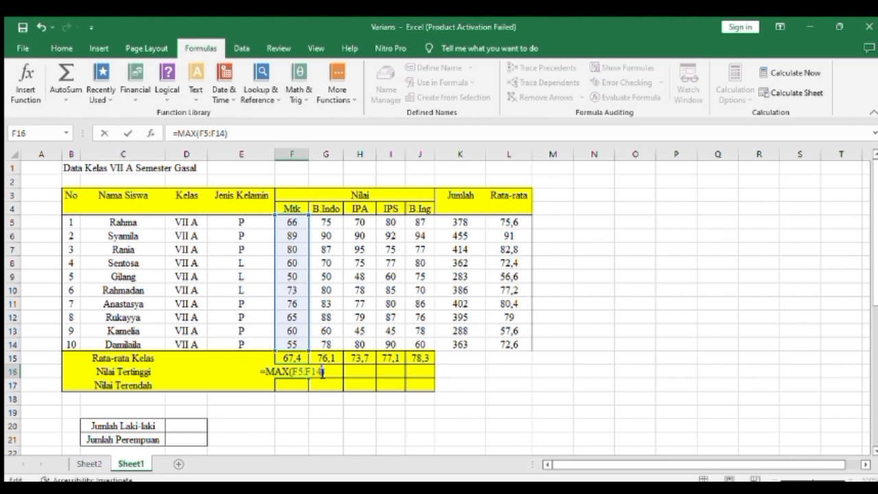
key("Return")
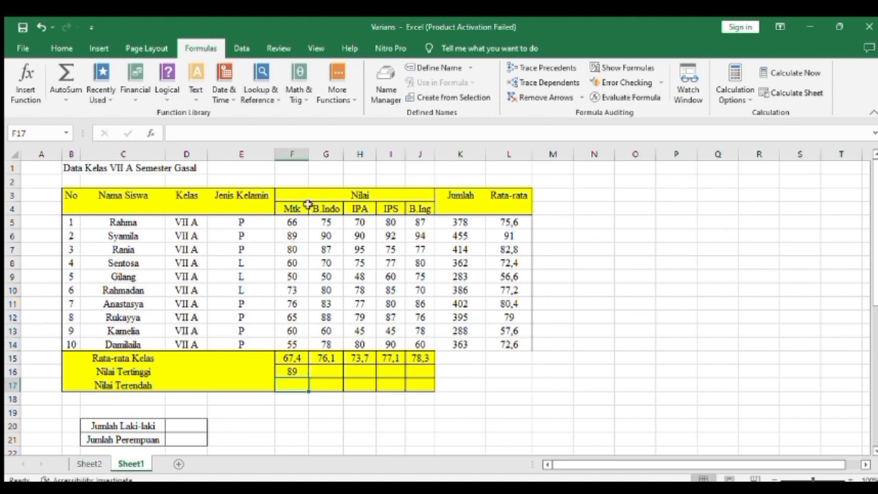
Step: Fill the maximum formula from F16 across to J16 for all subjects in the Nilai Tertinggi row
left_click(295, 369)
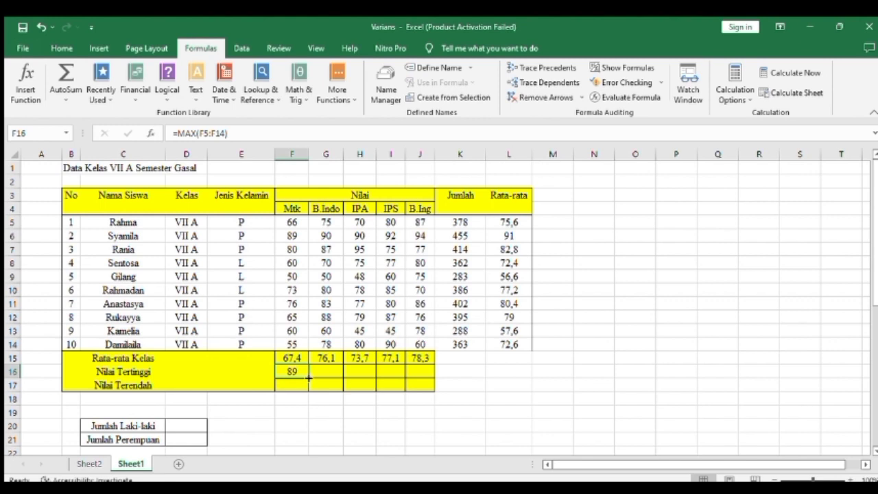
left_click_drag(309, 377, 425, 371)
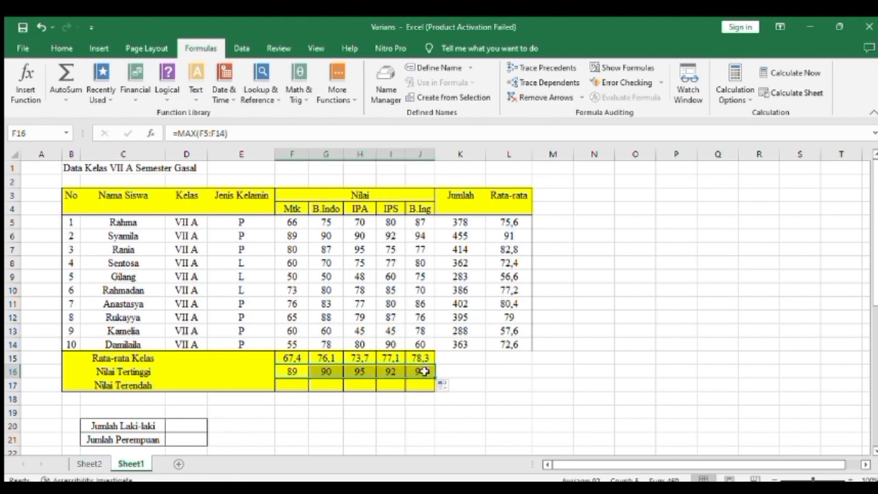
left_click(491, 381)
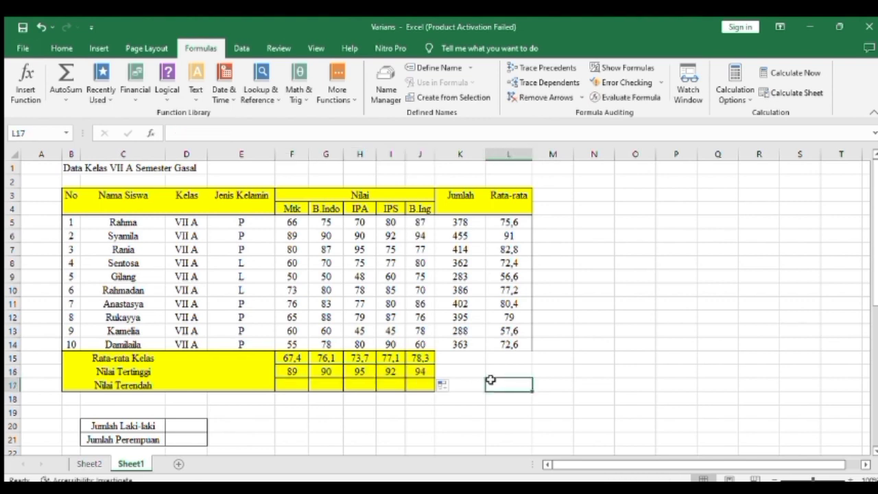
Step: Enter =MIN(F5:F14) in the Nilai Terendah cell F17 to get the lowest Mtk score
left_click(292, 383)
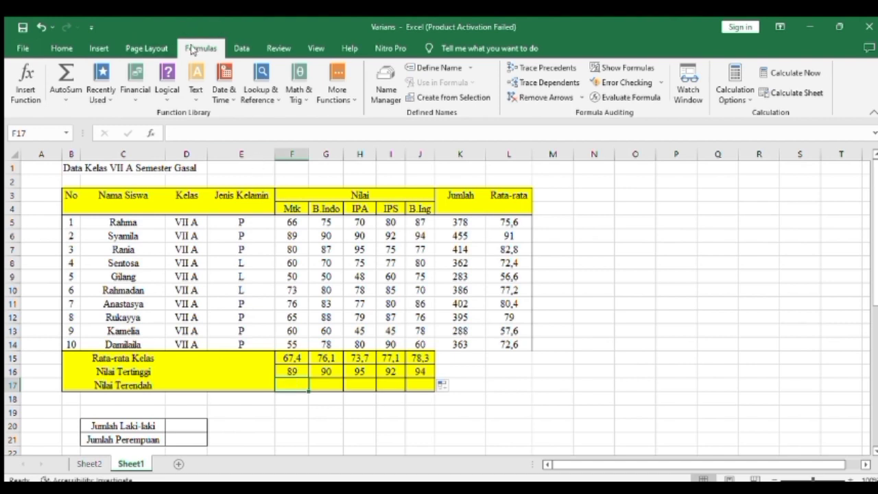
left_click(66, 96)
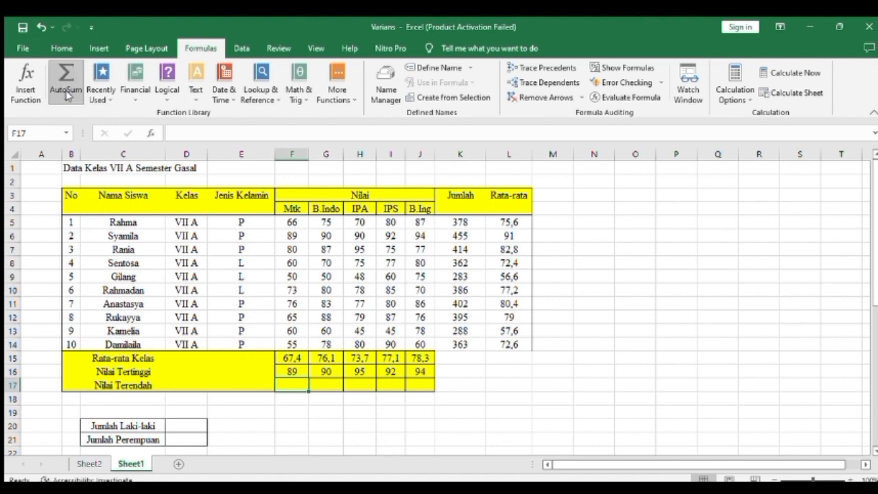
left_click(83, 173)
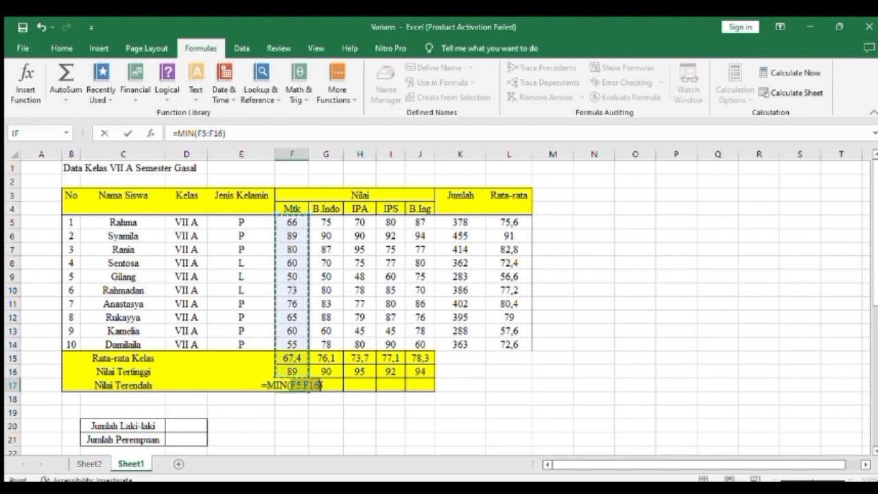
key("F2")
key("BackSpace")
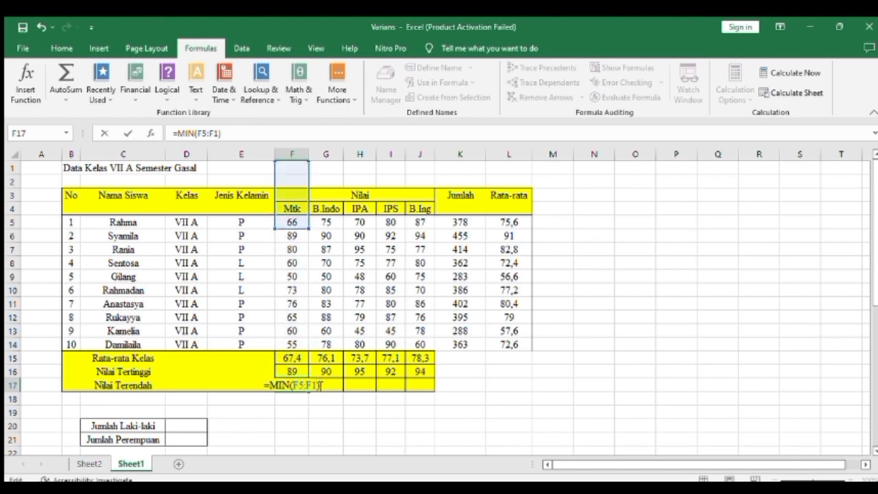
type("4")
key("Return")
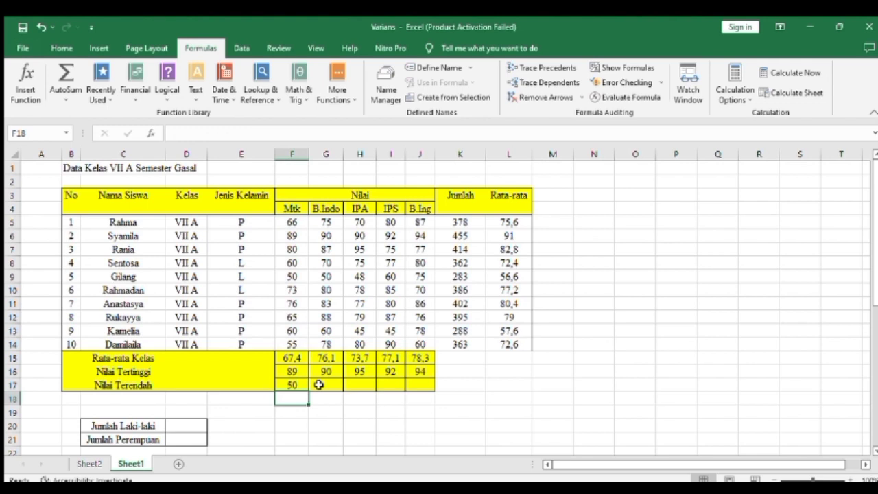
Step: Fill the minimum formula from F17 across to J17 for all subjects in the Nilai Terendah row
left_click(296, 384)
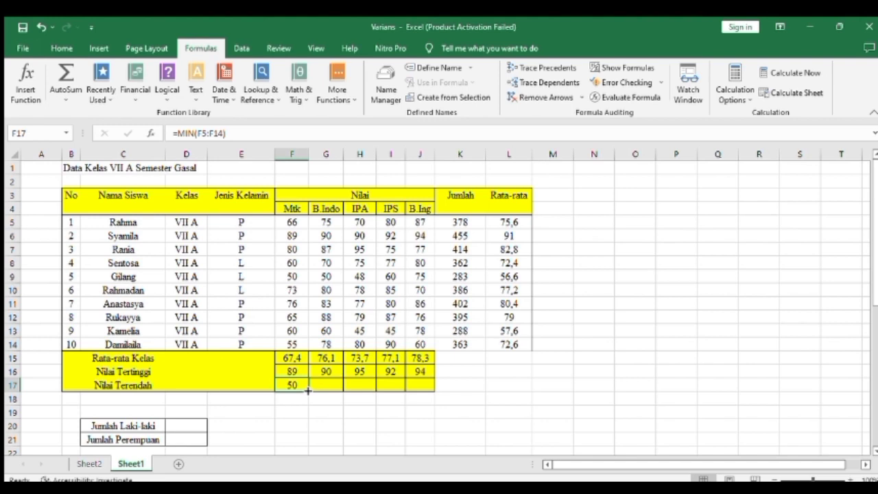
left_click_drag(308, 389, 431, 391)
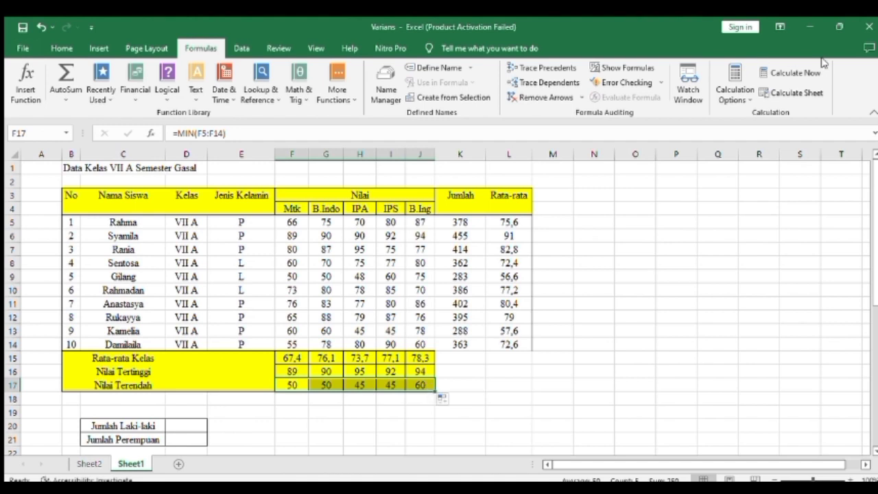
left_click(370, 401)
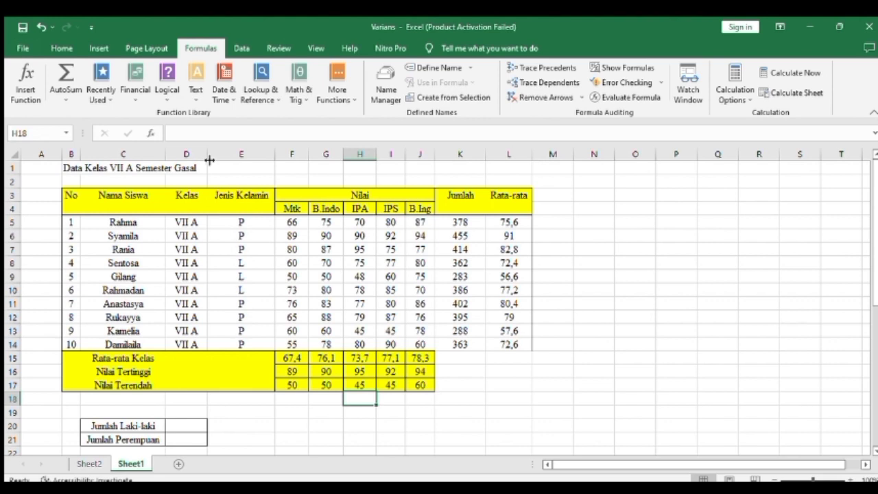
Step: Enter =COUNTIF(E5:E14;"L") in the Jumlah Laki-laki cell D20 to count the male students
left_click(185, 426)
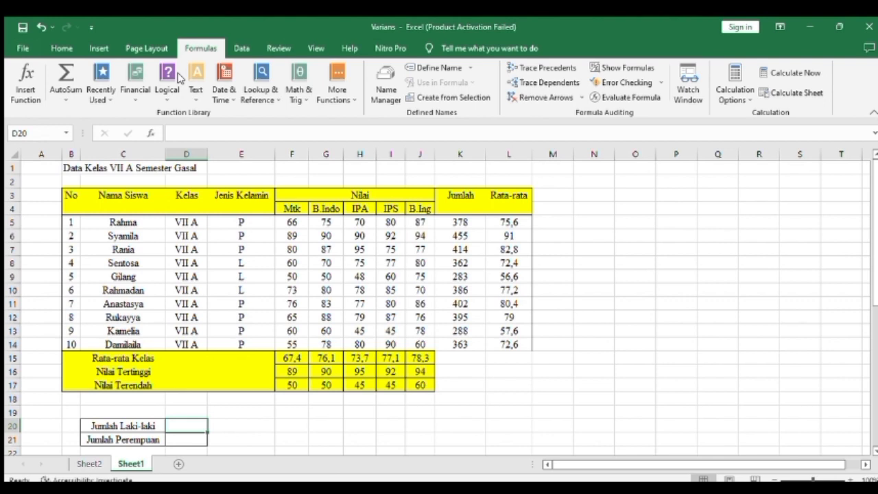
left_click(57, 102)
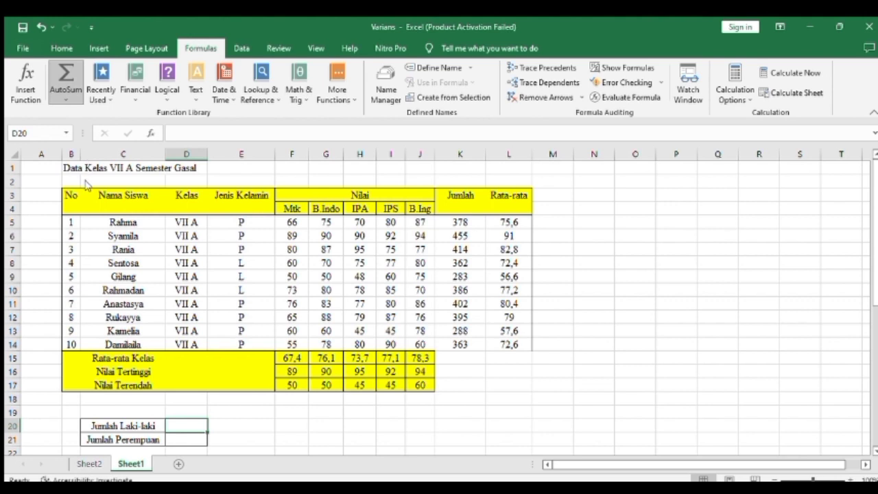
type("=COUNTIF(")
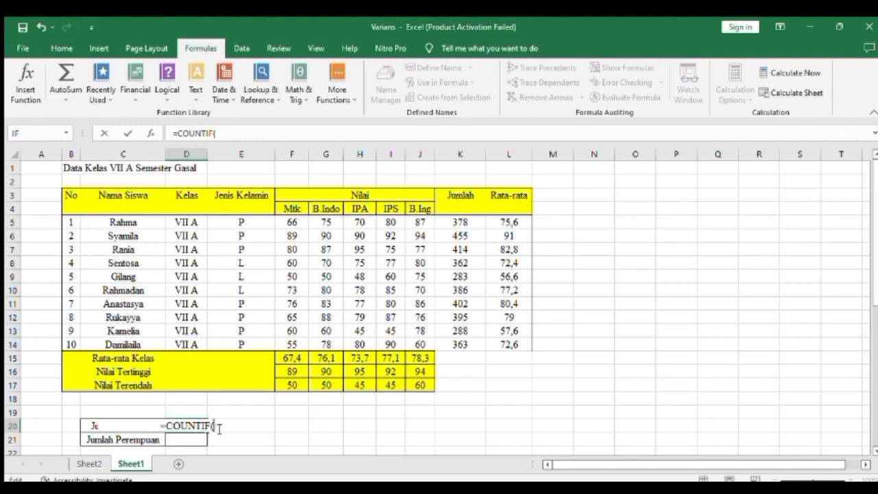
type("E5")
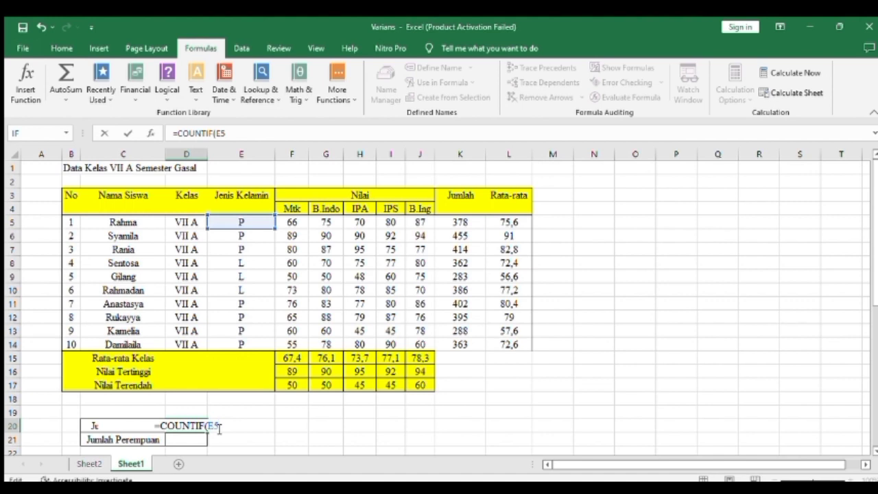
type(":E14")
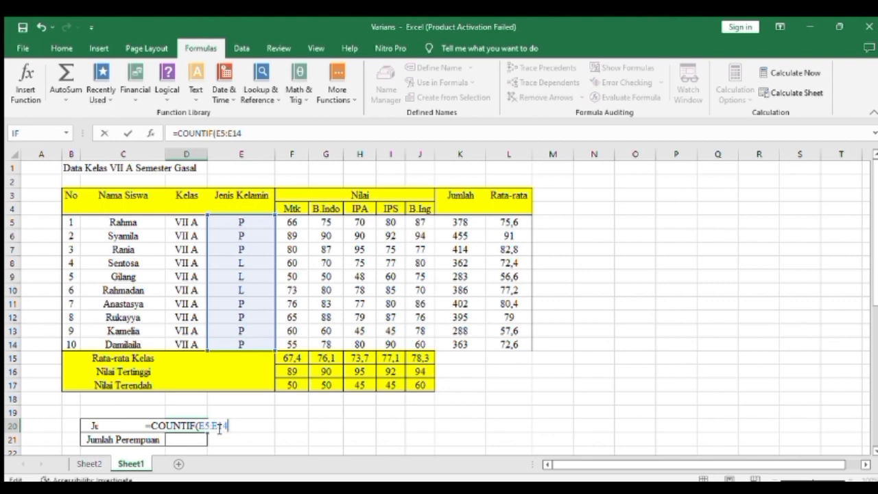
type(";")
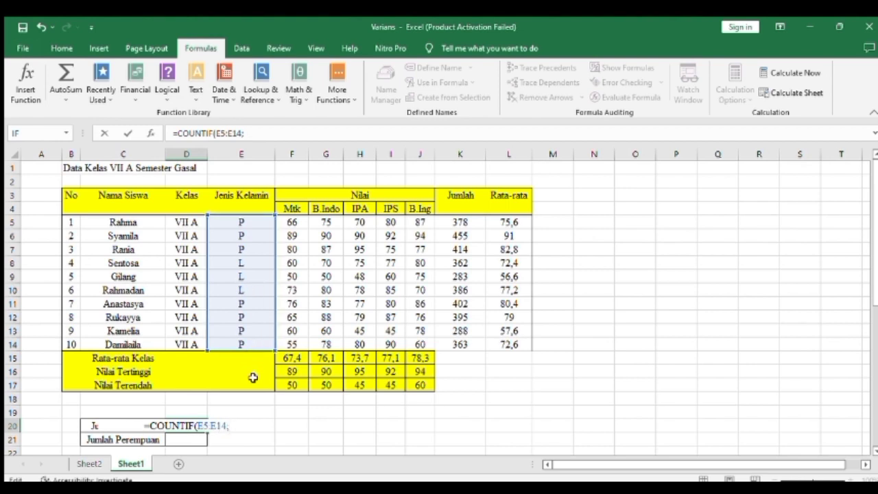
type("\"L")
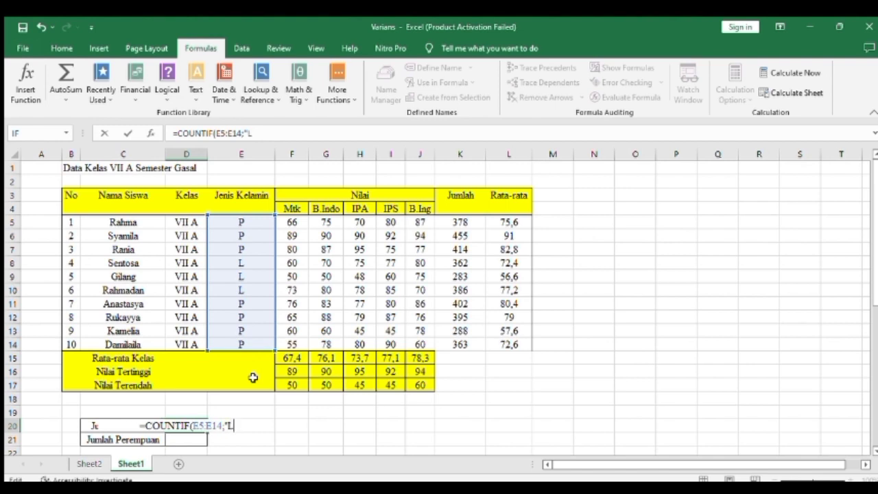
type("\")")
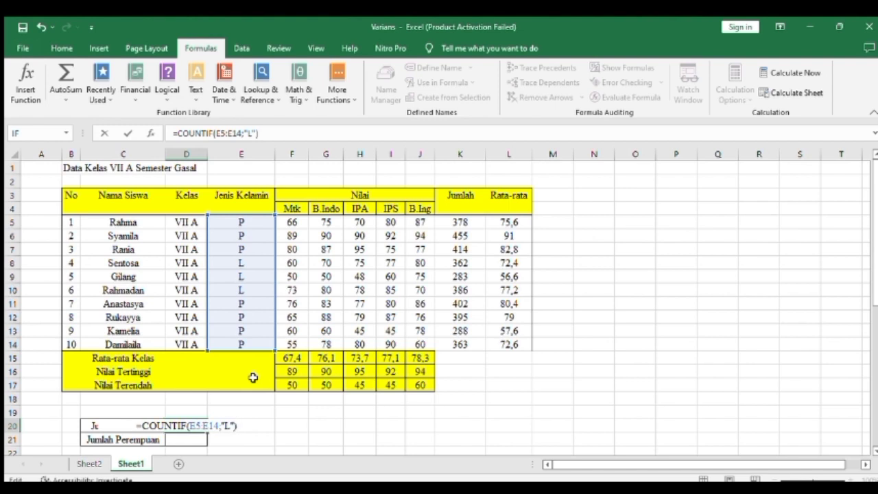
key("Return")
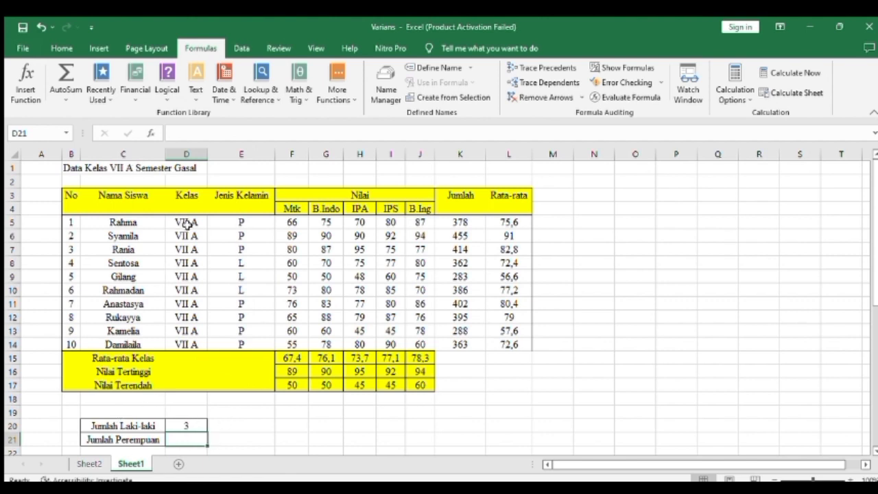
Step: Enter =COUNTIF(E5:E14;"P") in the Jumlah Perempuan cell D21 to count the female students
double_click(185, 441)
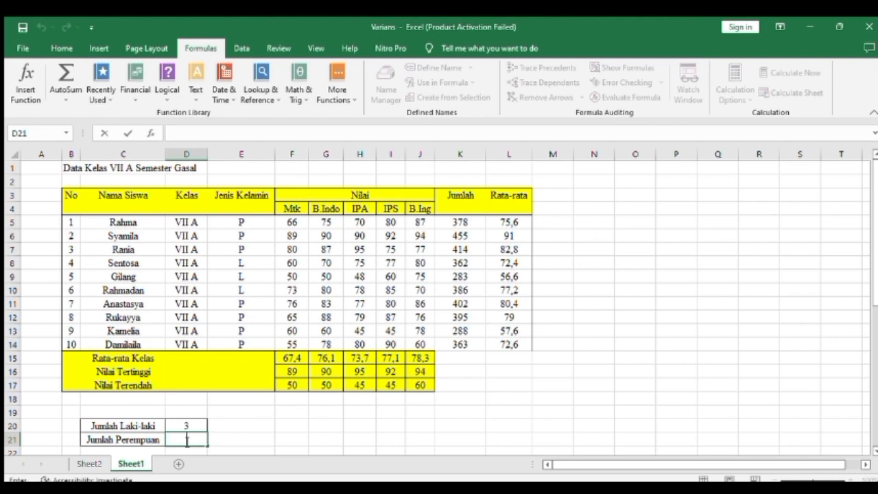
type("=C")
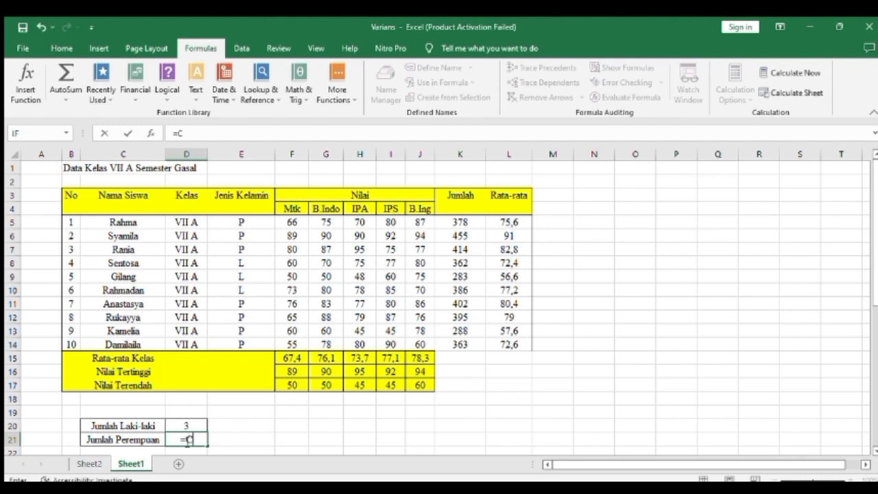
type("OUN")
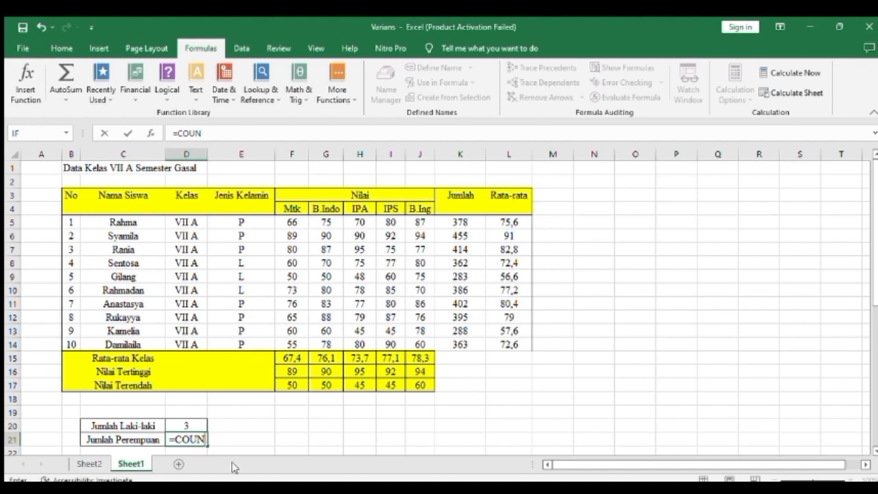
type("TIF(")
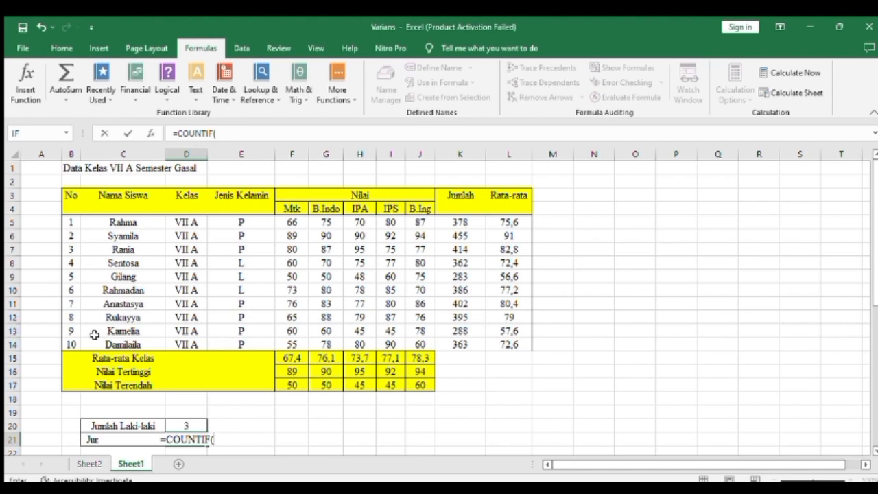
type("E")
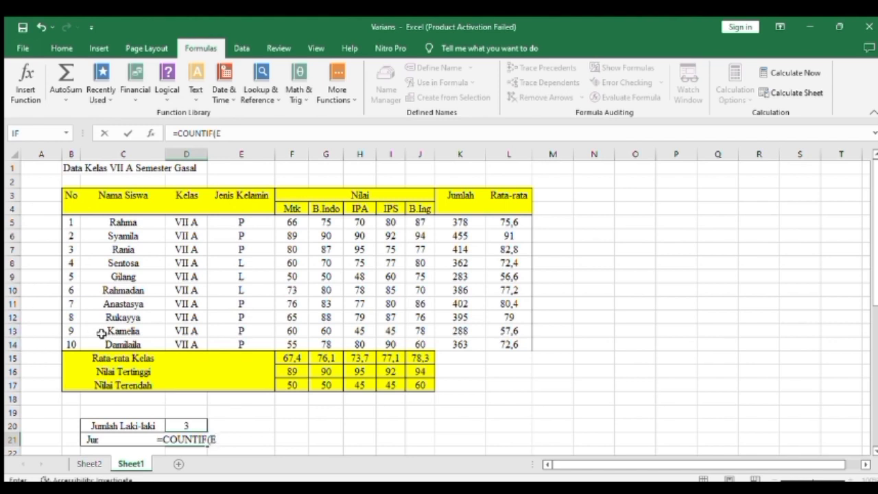
type("5:E14")
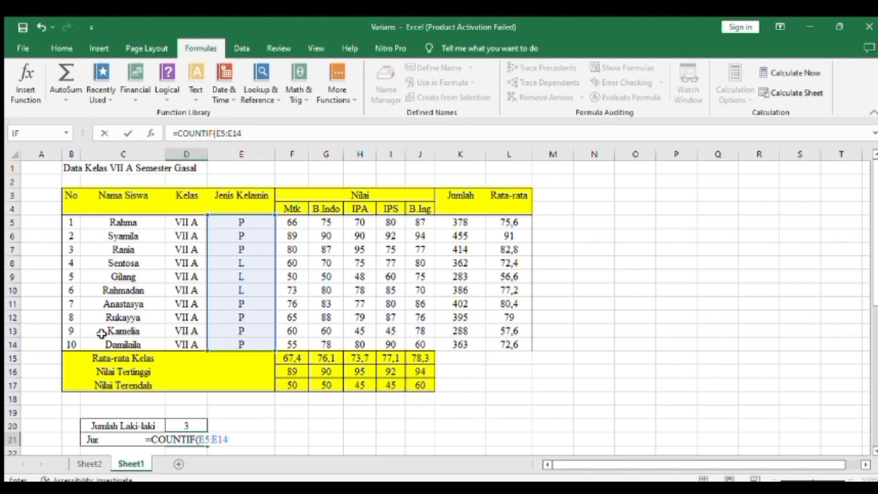
type(";")
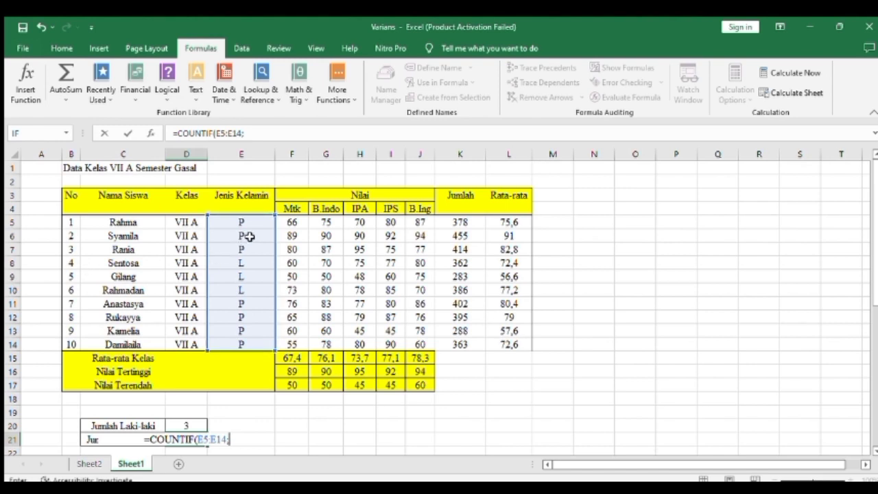
type("\"")
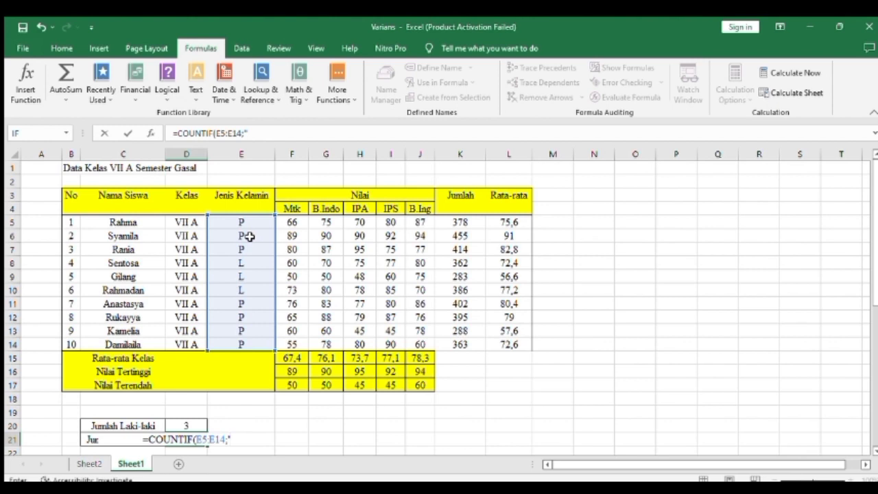
type("P")
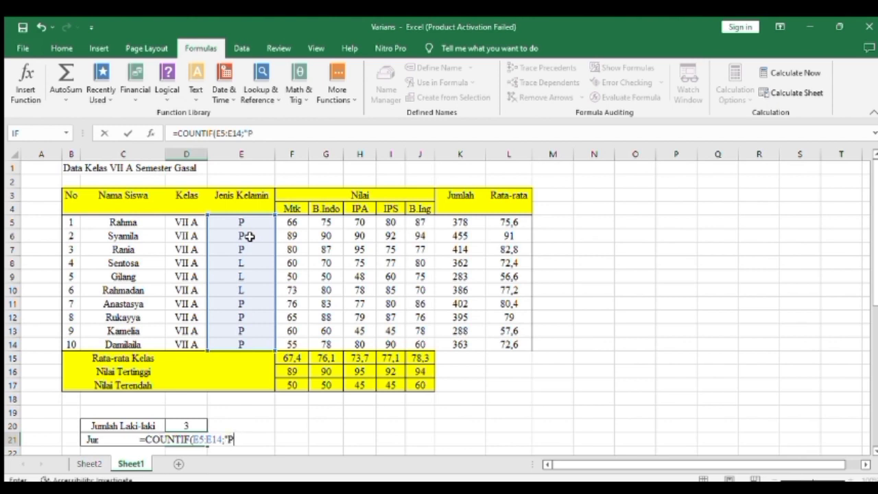
type("\"")
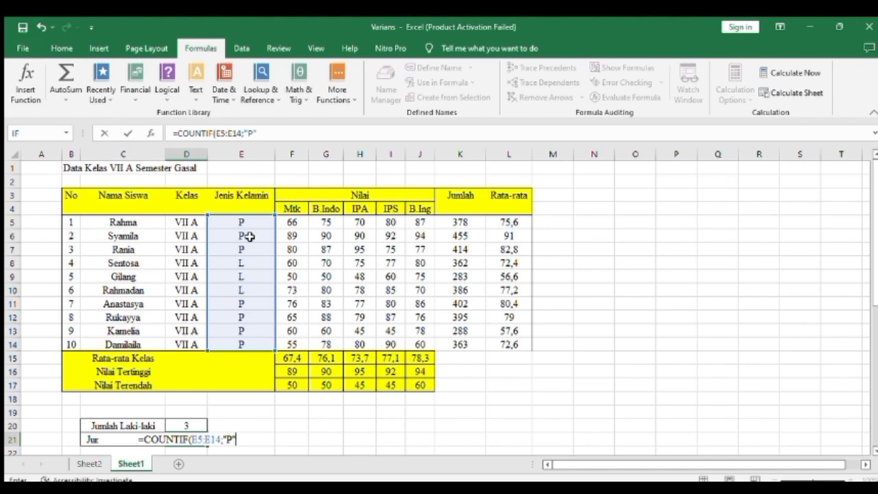
type(")")
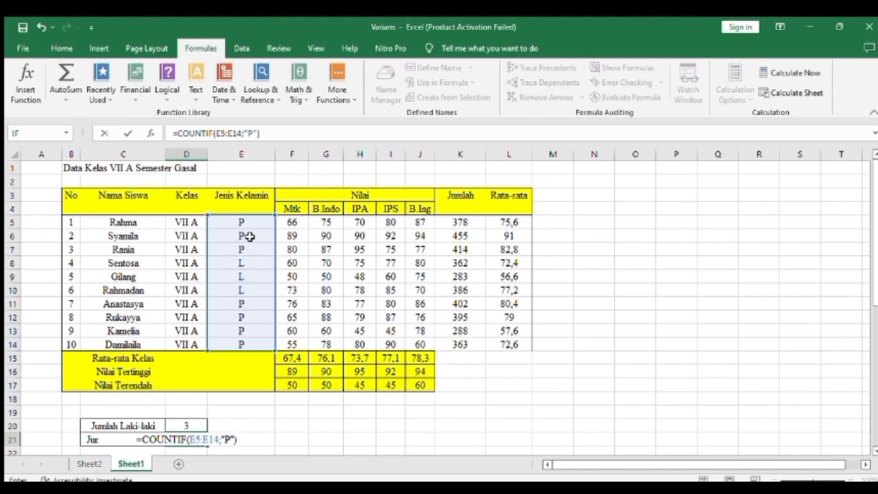
key("Return")
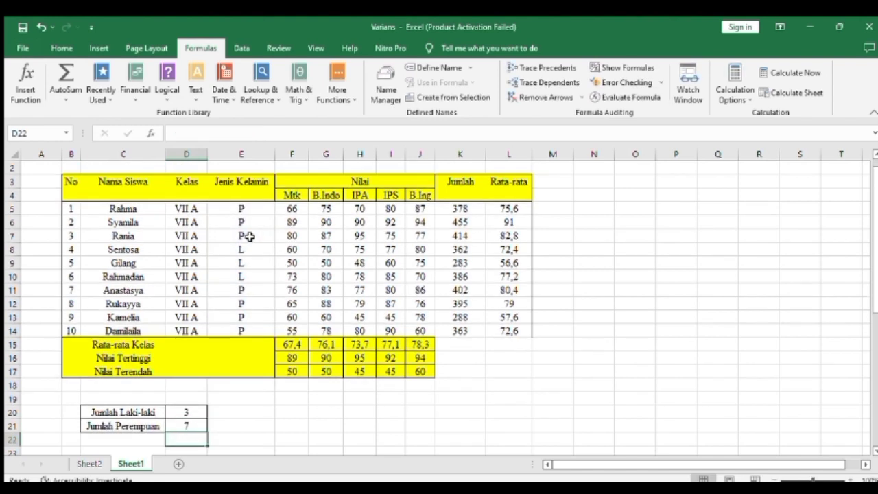